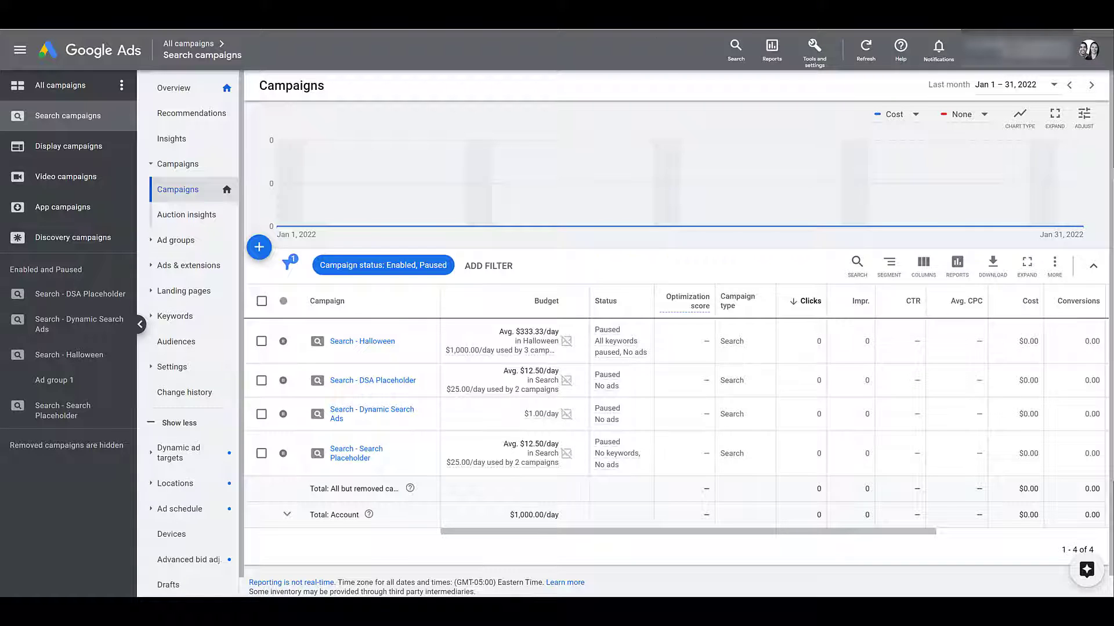
- Open Search - Halloween's settings and reveal its United States location Target and Exclude options
{"action": "left_click", "coordinate": [360, 342]}
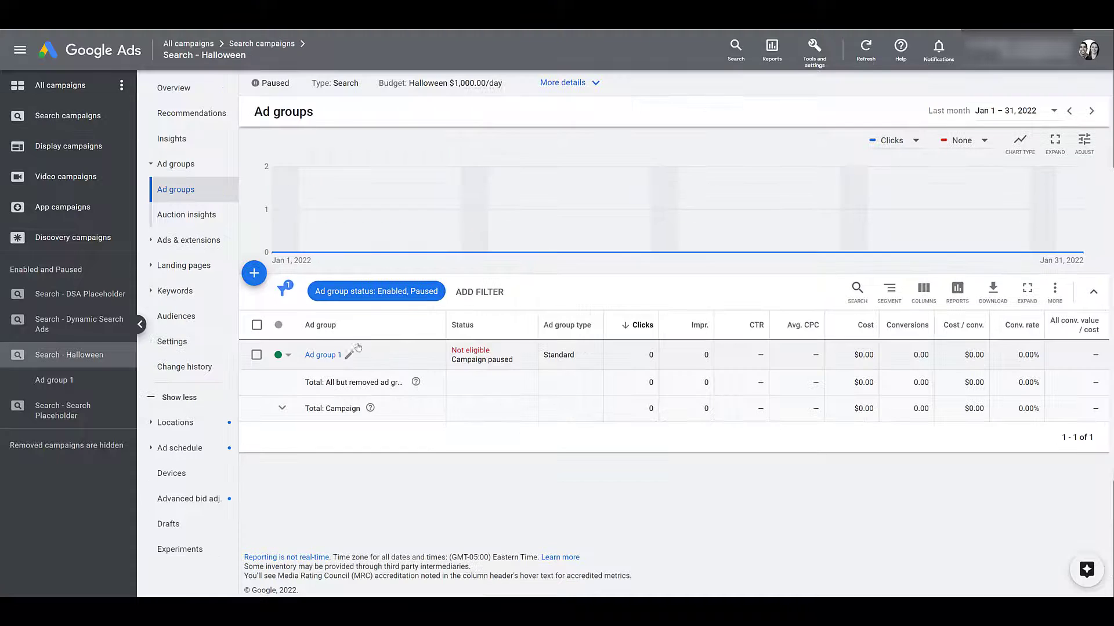
{"action": "left_click", "coordinate": [172, 348]}
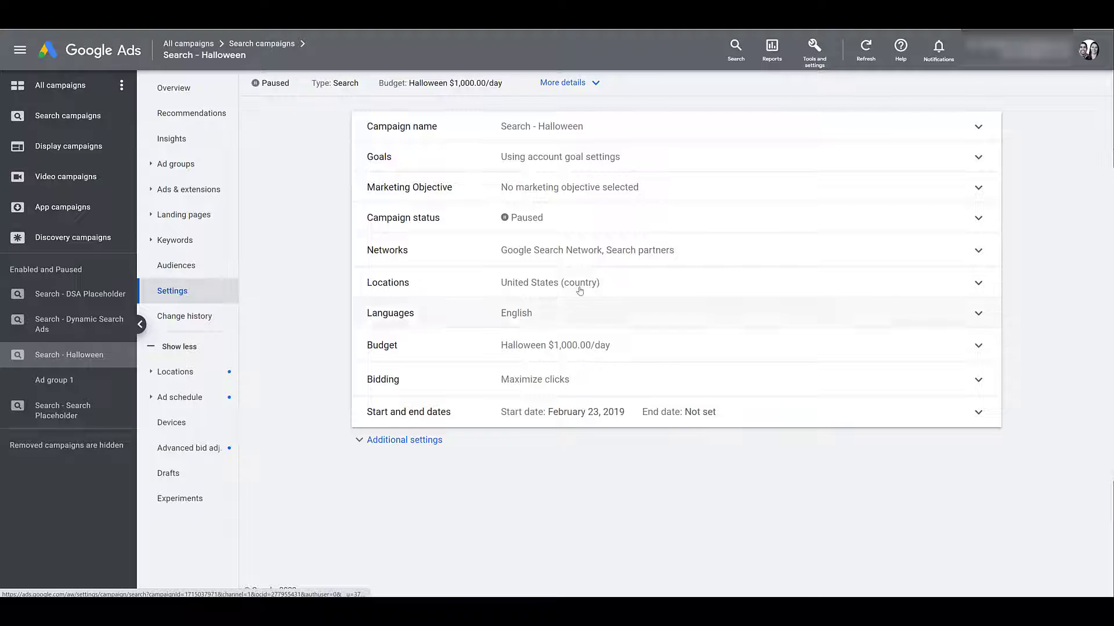
{"action": "left_click", "coordinate": [629, 287]}
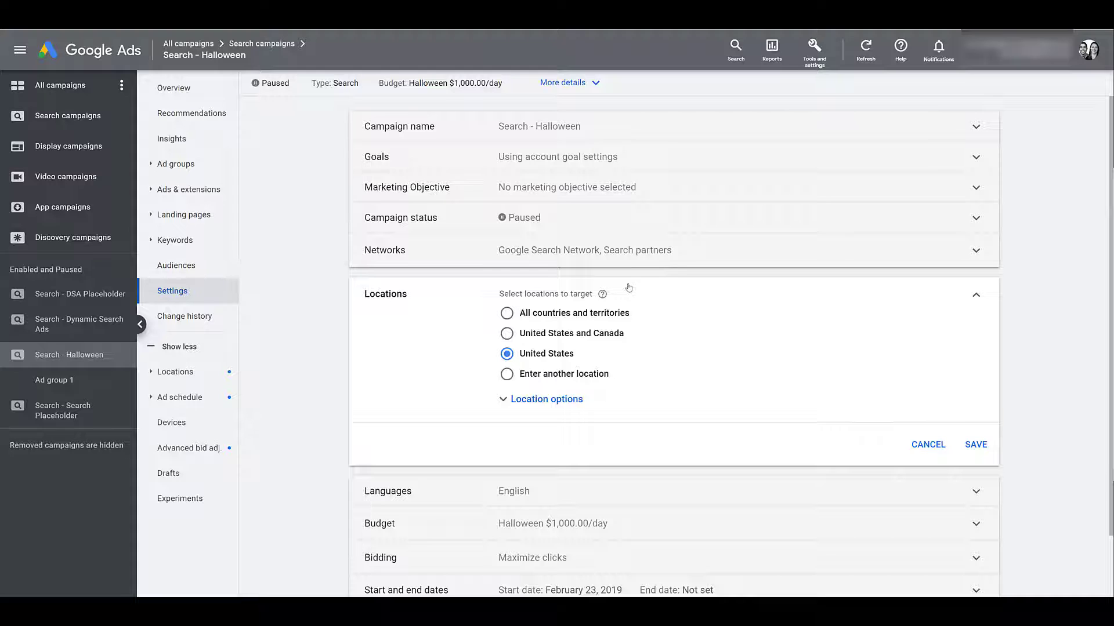
{"action": "left_click", "coordinate": [583, 400]}
{"action": "scroll", "coordinate": [753, 378], "scroll_direction": "down", "scroll_amount": 4}
{"action": "scroll", "coordinate": [753, 378], "scroll_direction": "up", "scroll_amount": 2}
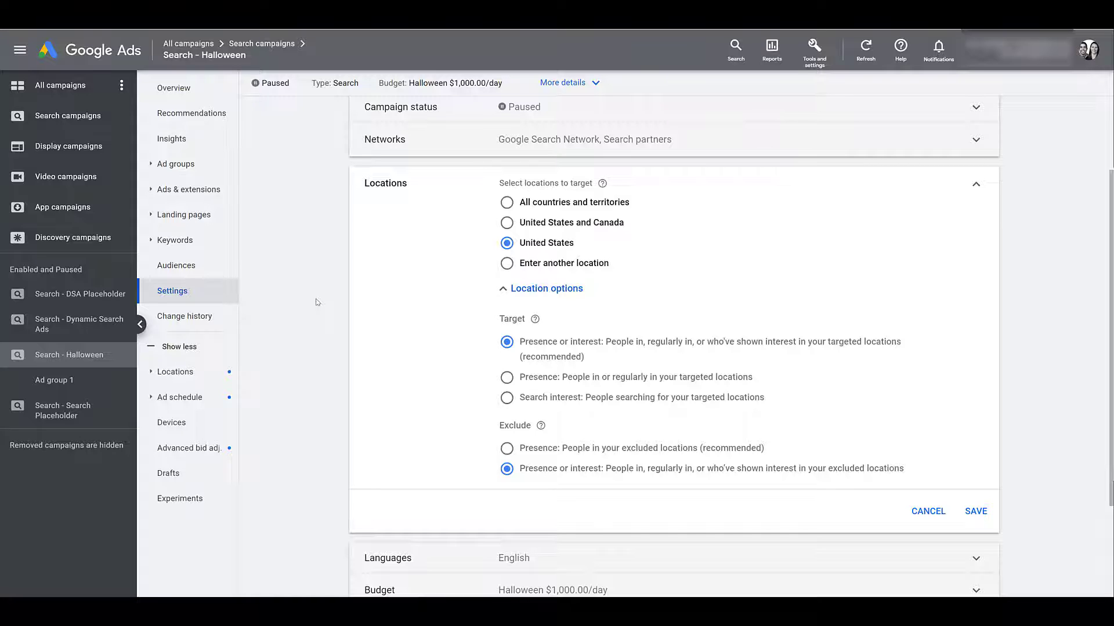
- From Ad group 1's Ads view, create a new Responsive search ad
{"action": "left_click", "coordinate": [80, 384]}
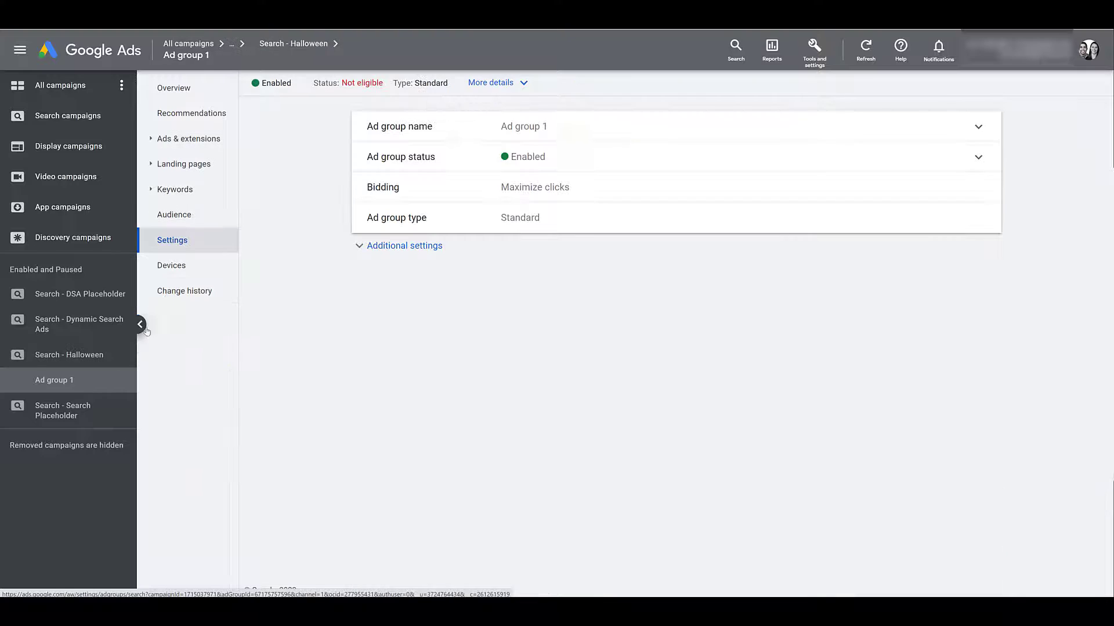
{"action": "left_click", "coordinate": [199, 137]}
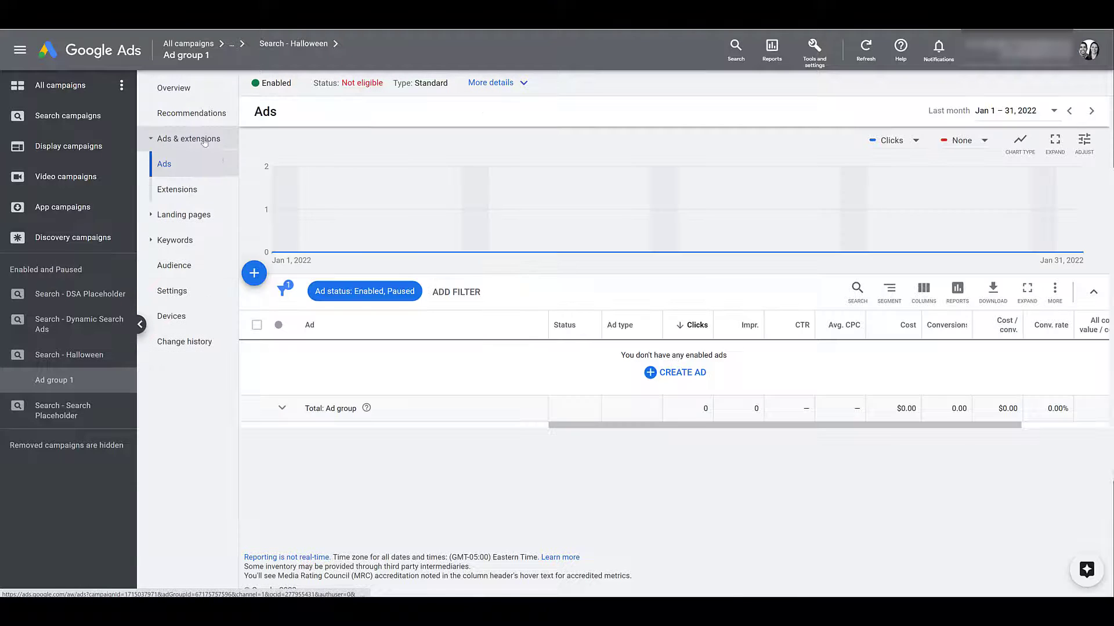
{"action": "left_click", "coordinate": [677, 374]}
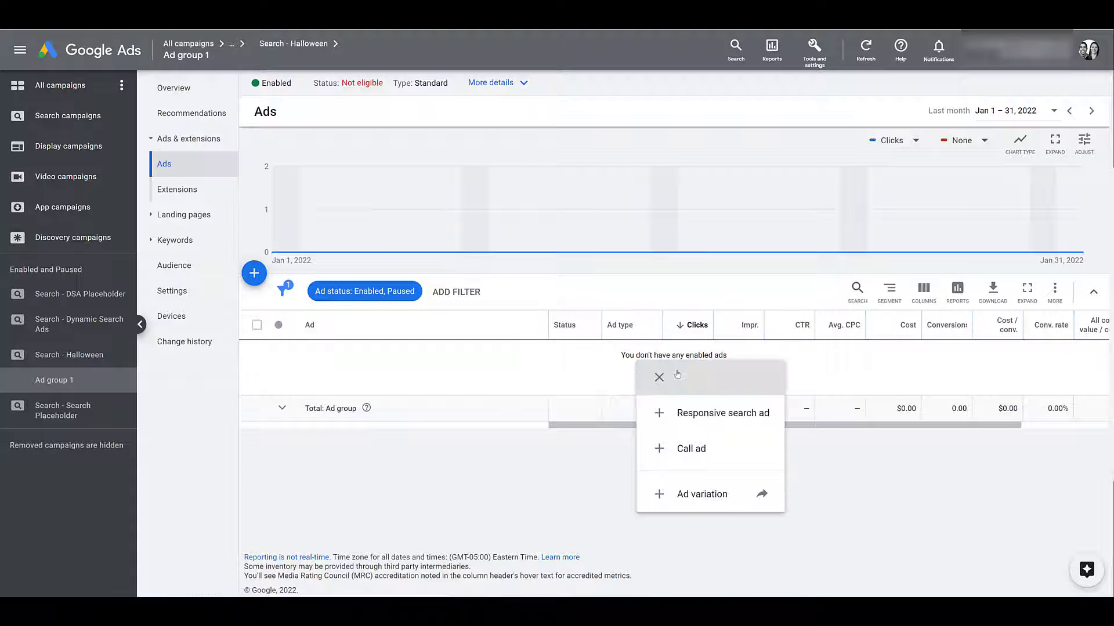
{"action": "left_click", "coordinate": [712, 416]}
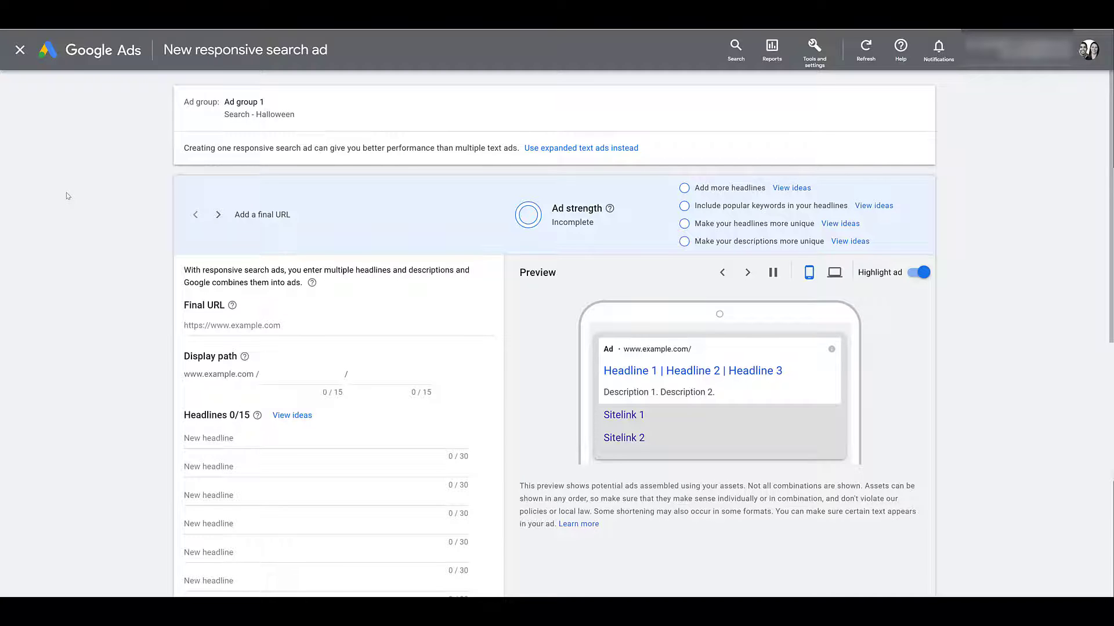
{"action": "left_click", "coordinate": [815, 48]}
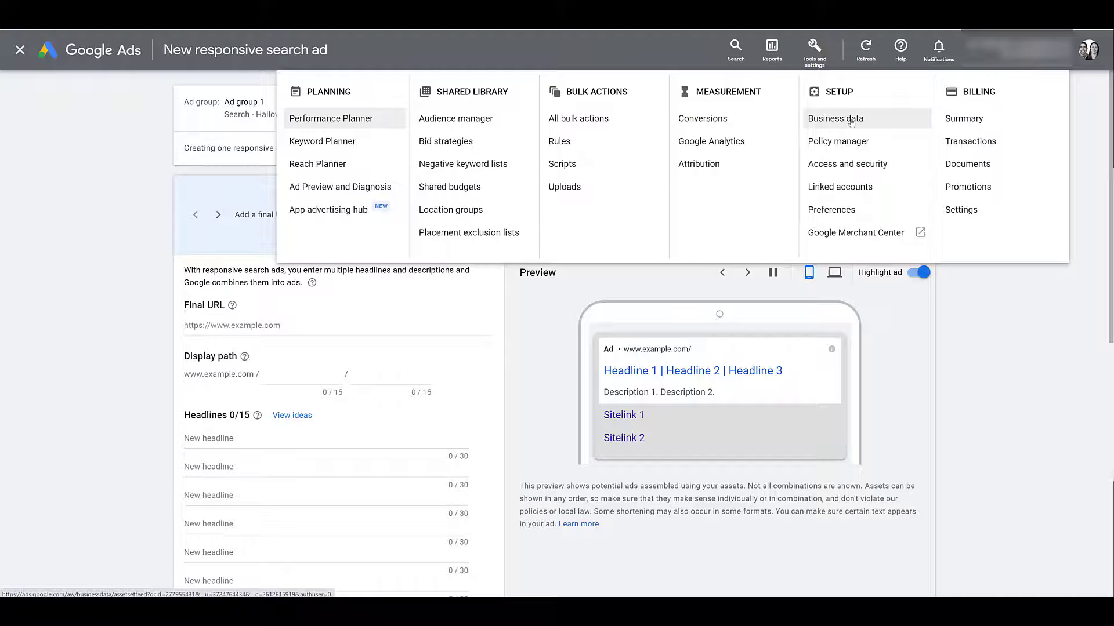
{"action": "left_click", "coordinate": [93, 219]}
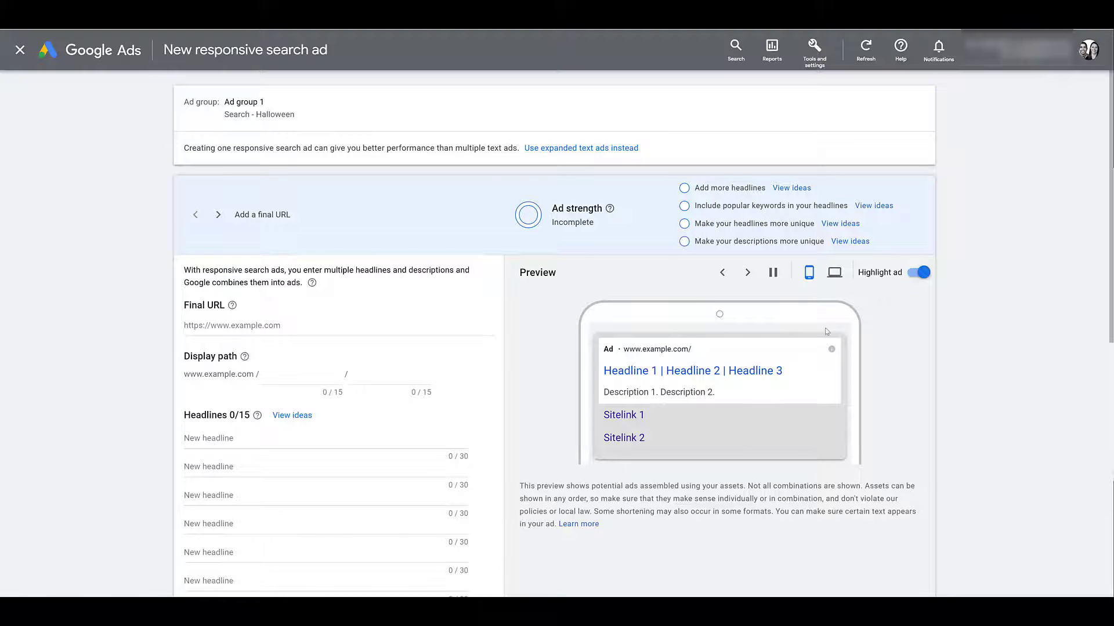
- Show the desktop preview and paste headlines 'Catchy Product Headline' and 'Free Shipping to'
{"action": "left_click", "coordinate": [835, 274]}
{"action": "scroll", "coordinate": [113, 273], "scroll_direction": "down", "scroll_amount": 4}
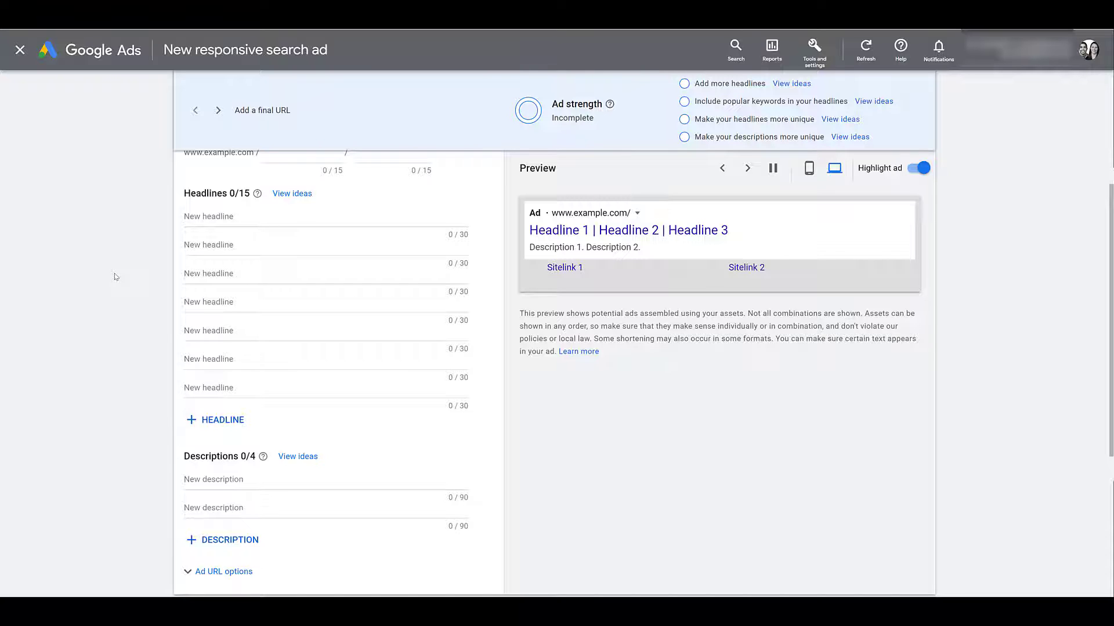
{"action": "left_click", "coordinate": [200, 218]}
{"action": "type", "text": "Catchy Product Headline"}
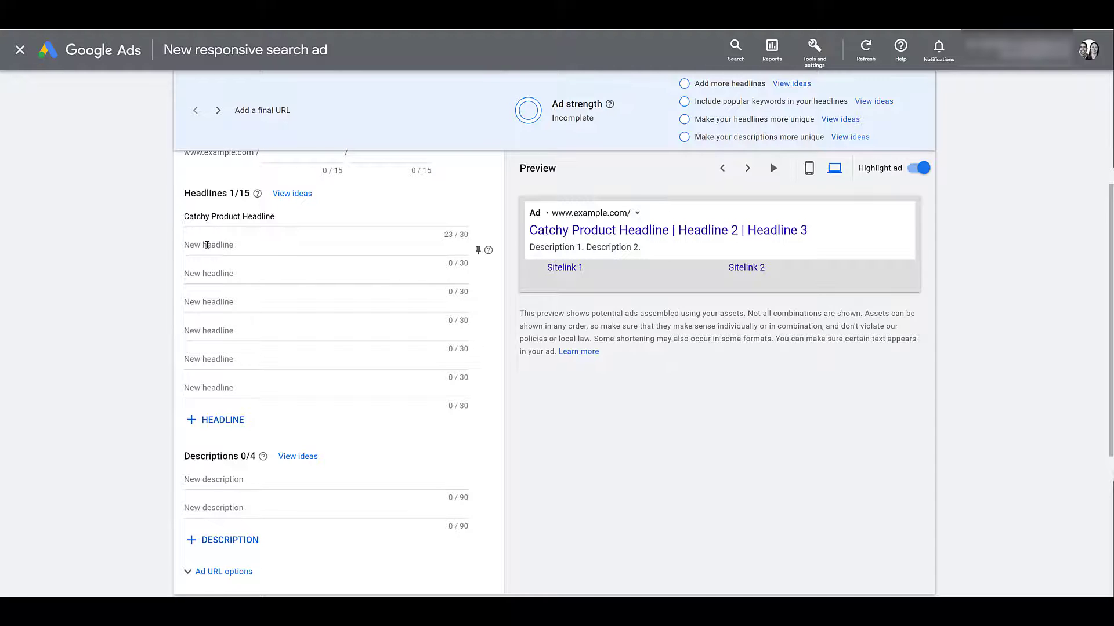
{"action": "left_click", "coordinate": [207, 244]}
{"action": "type", "text": "Free Shipping to"}
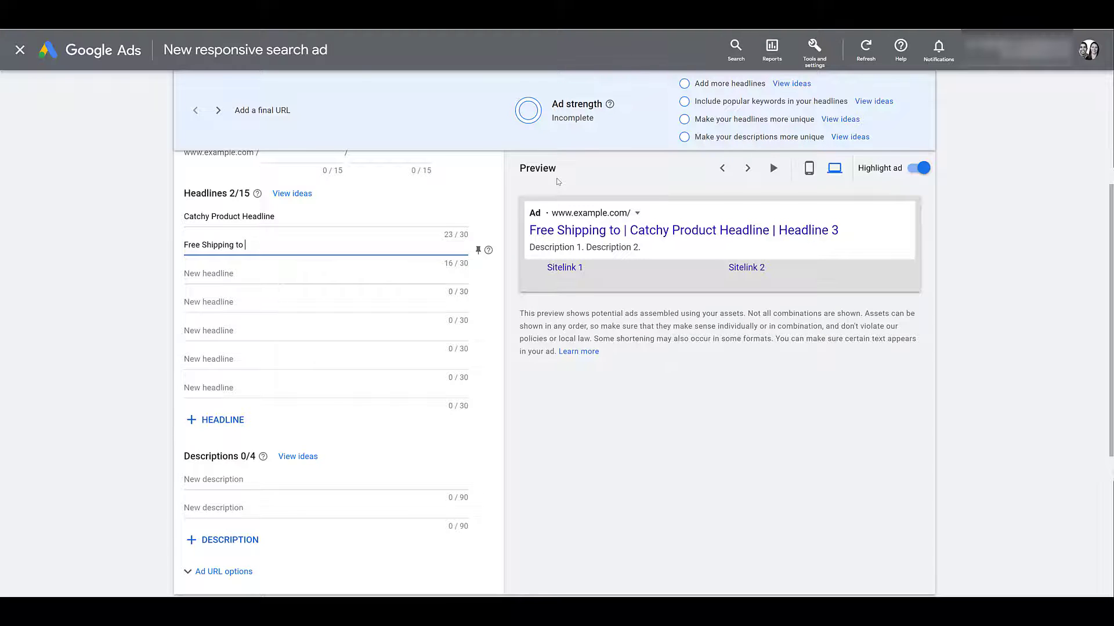
- Append a city location insertion to 'Free Shipping to' and reopen the token's settings
{"action": "type", "text": "{"}
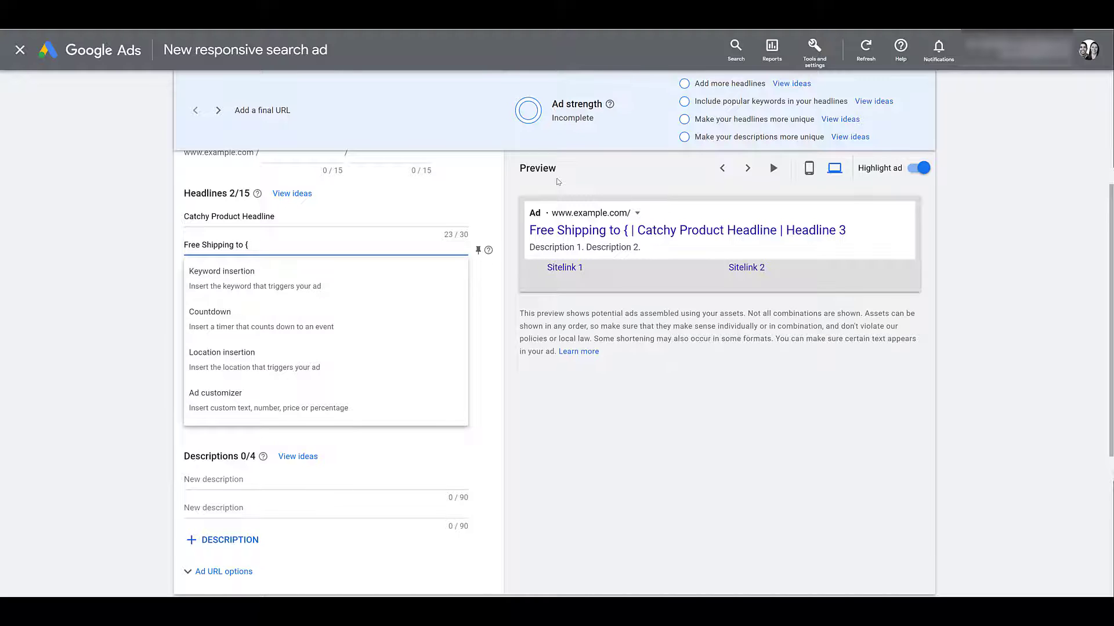
{"action": "left_click", "coordinate": [226, 354]}
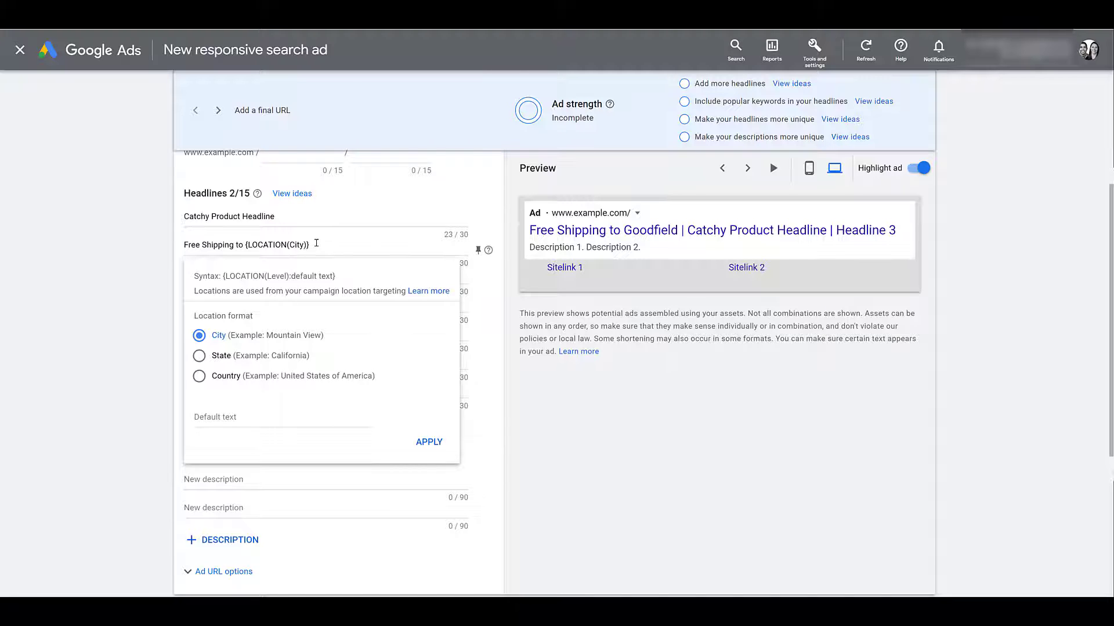
{"action": "double_click", "coordinate": [261, 245]}
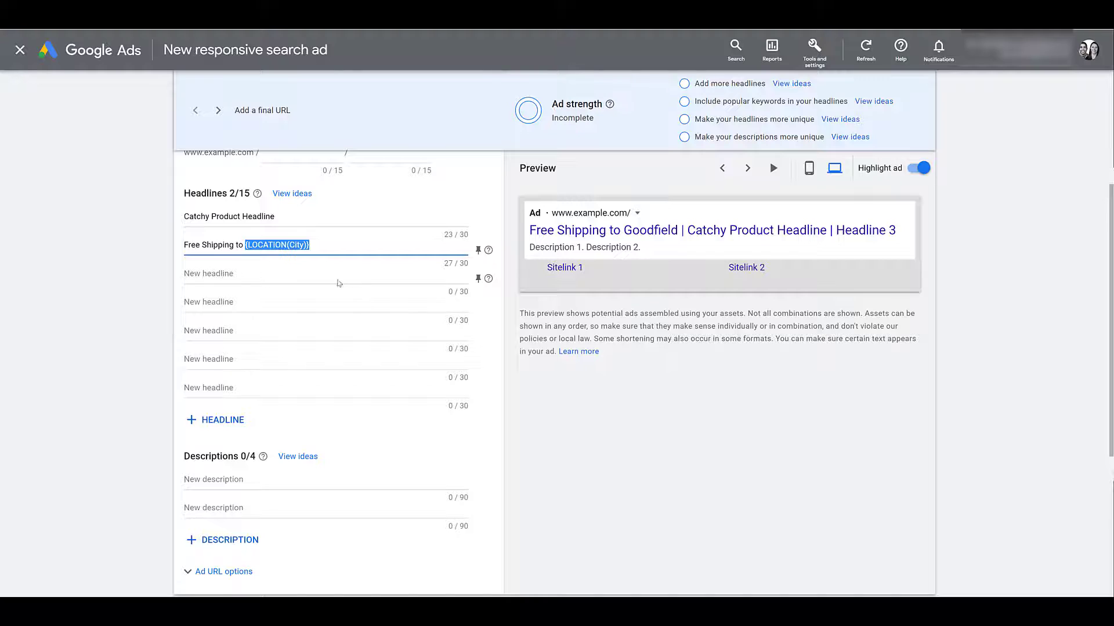
{"action": "left_click", "coordinate": [310, 249]}
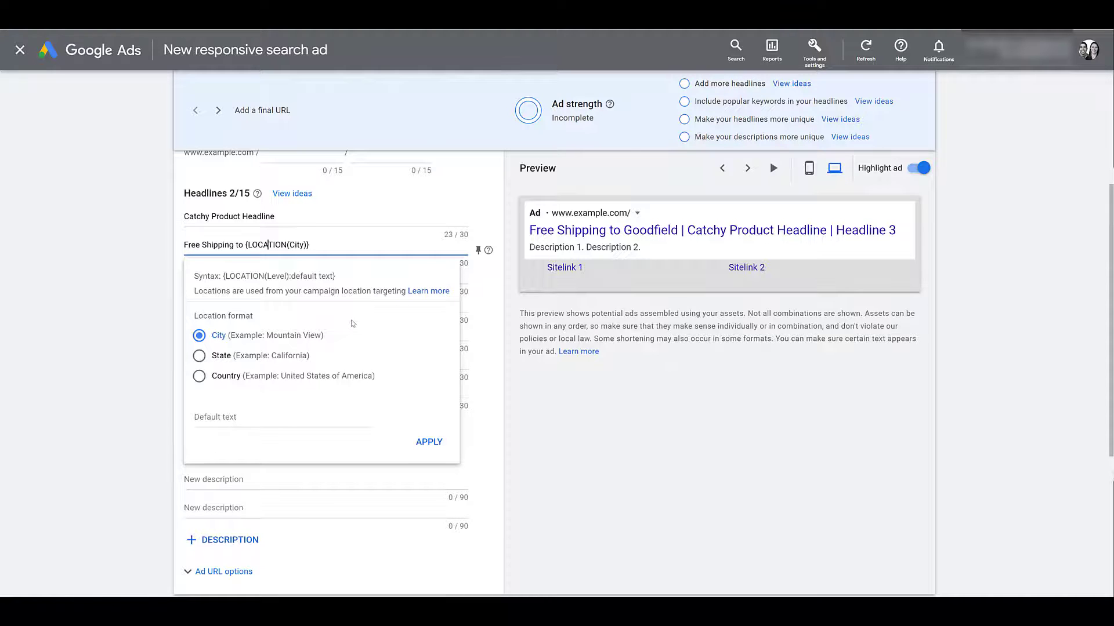
- Set 'Your Home' as the default text for the city location insertion
{"action": "left_click", "coordinate": [283, 417]}
{"action": "type", "text": "Your Home"}
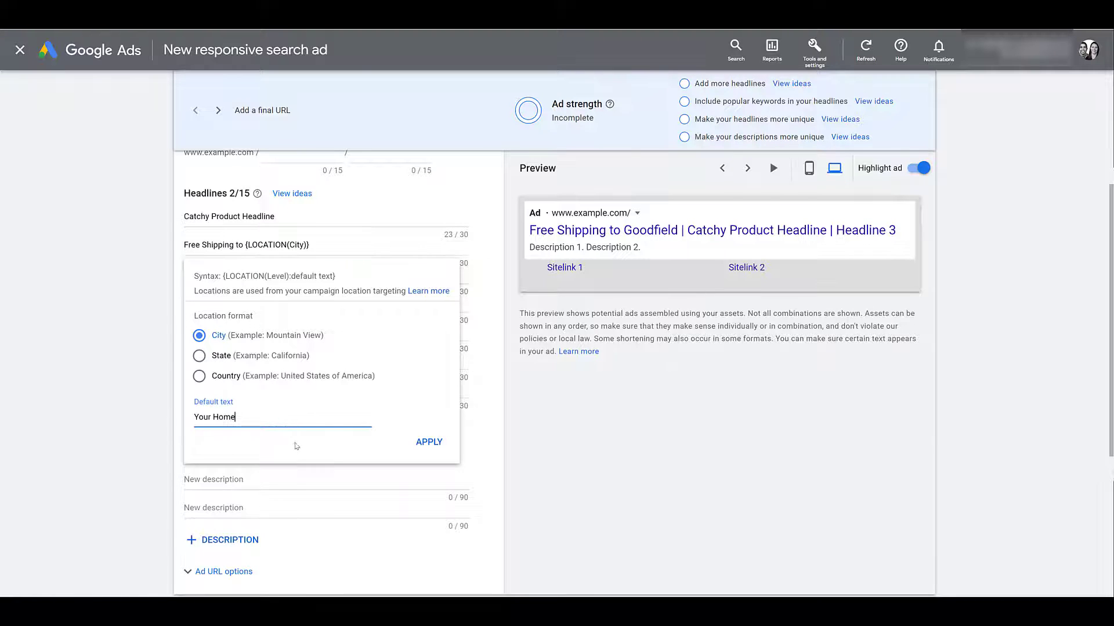
{"action": "left_click", "coordinate": [428, 442]}
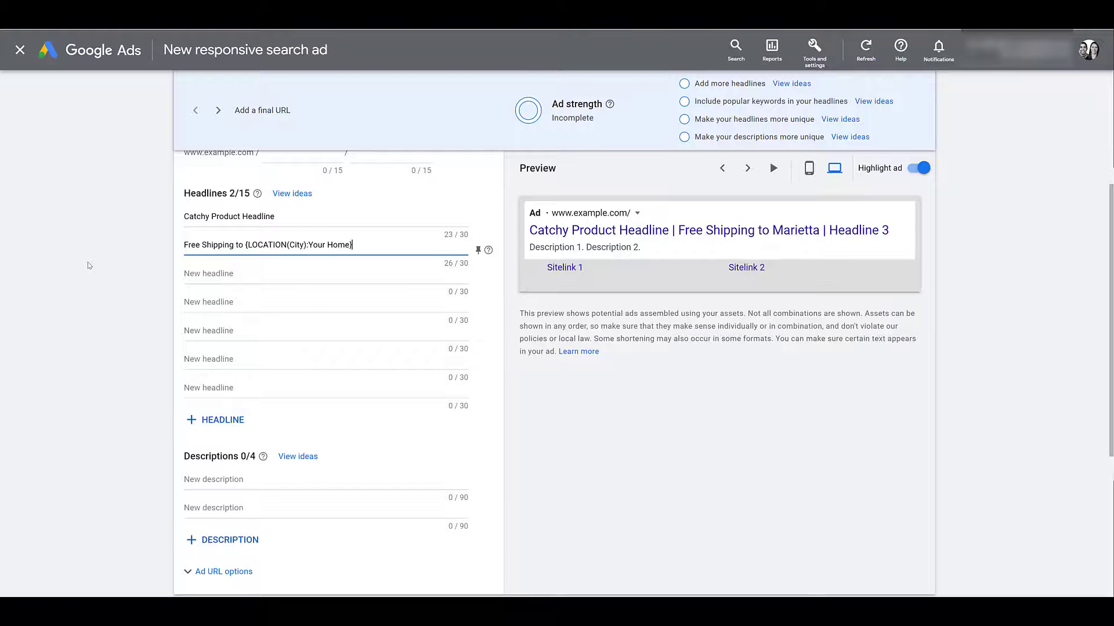
- Switch the headline's location token from City to State, keeping the 'Your Home' default
{"action": "left_click", "coordinate": [282, 245]}
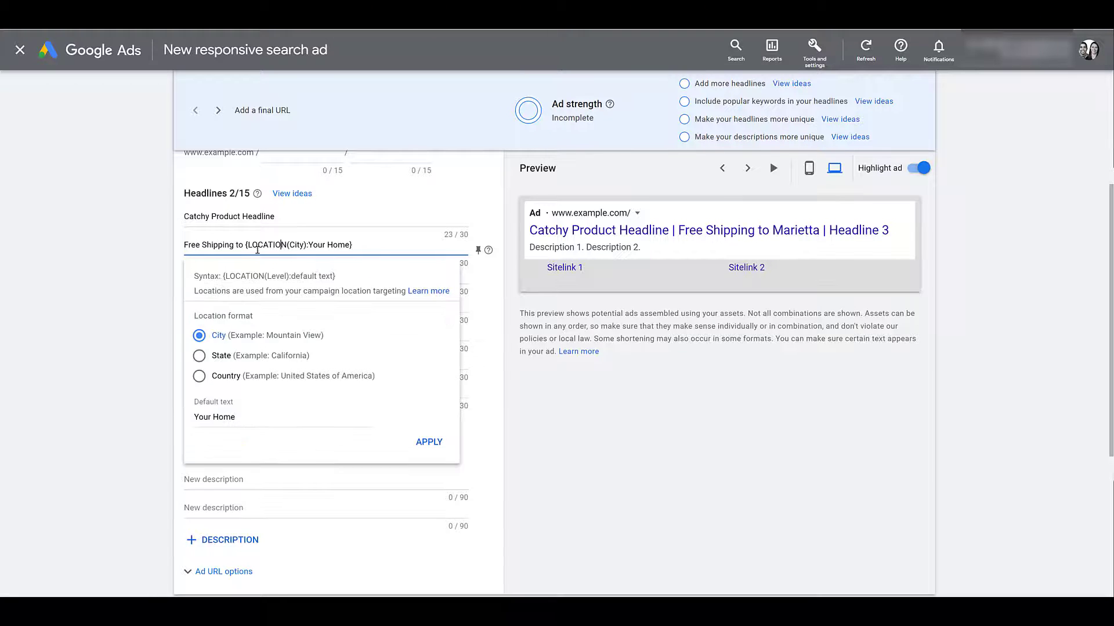
{"action": "left_click", "coordinate": [235, 361]}
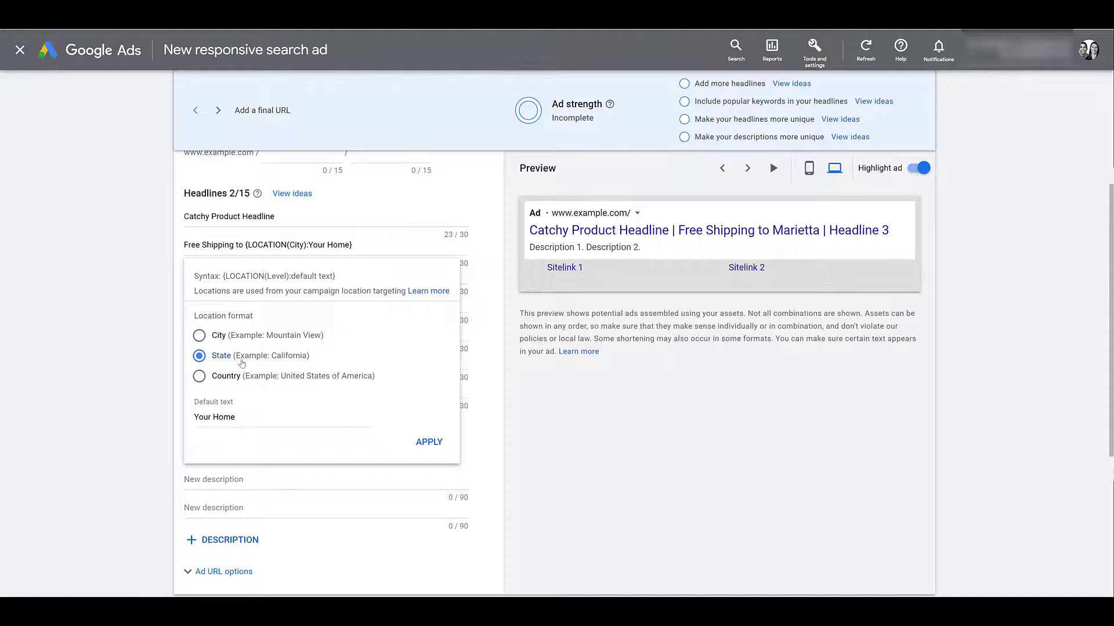
{"action": "left_click", "coordinate": [428, 444]}
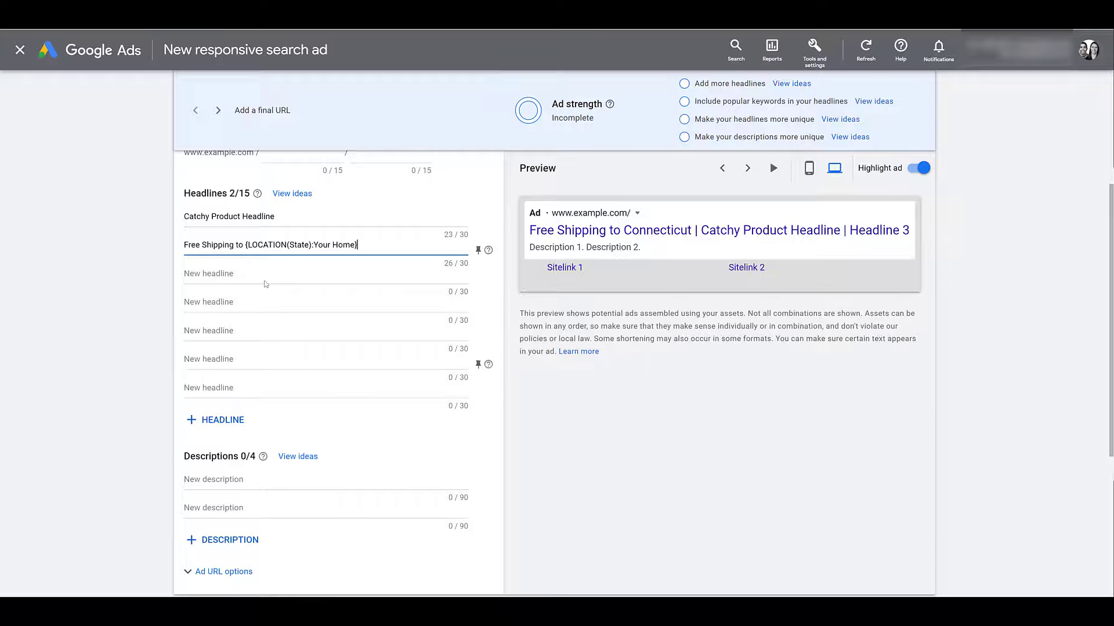
- Make the headline 'Yes We Do Ship to' plus a Country insertion with 'Europe' fallback
{"action": "left_click", "coordinate": [264, 245]}
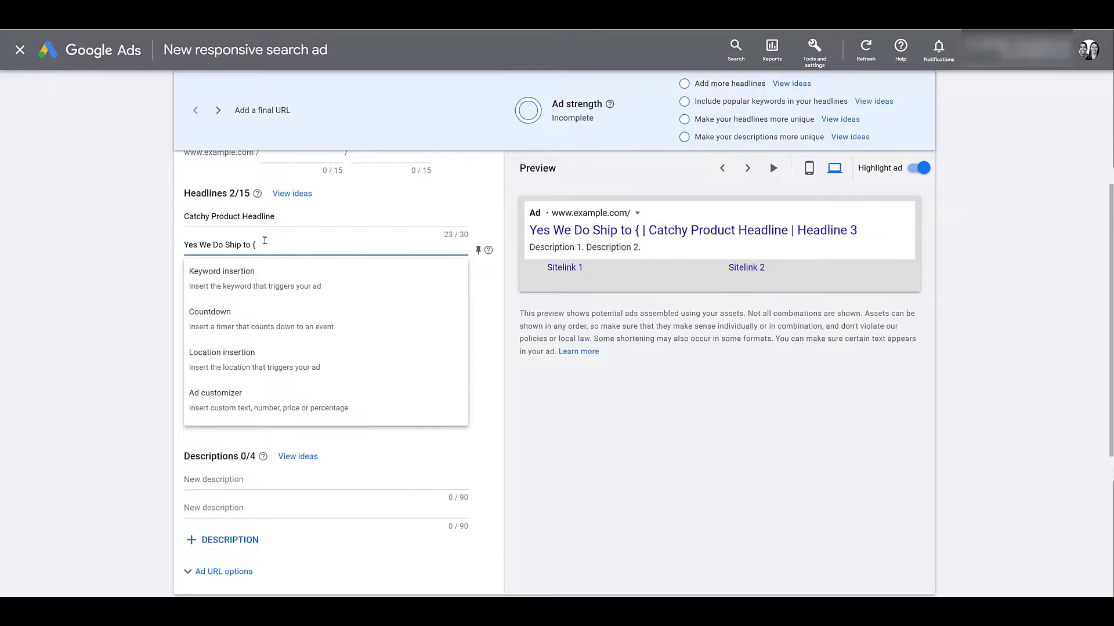
{"action": "left_click", "coordinate": [275, 354]}
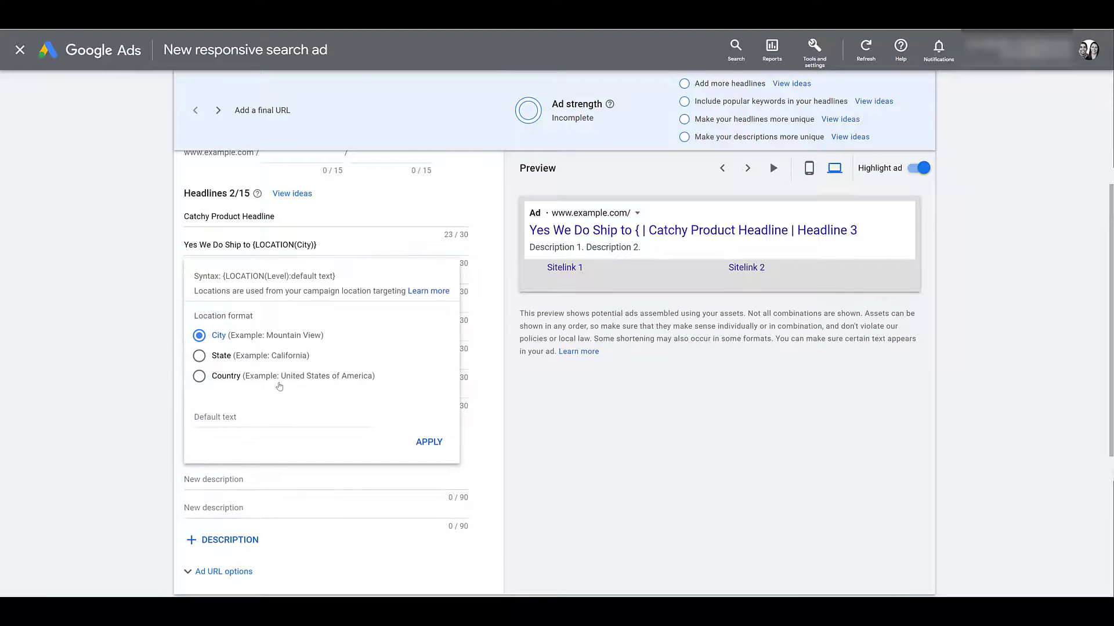
{"action": "left_click", "coordinate": [277, 419]}
{"action": "type", "text": "Europe"}
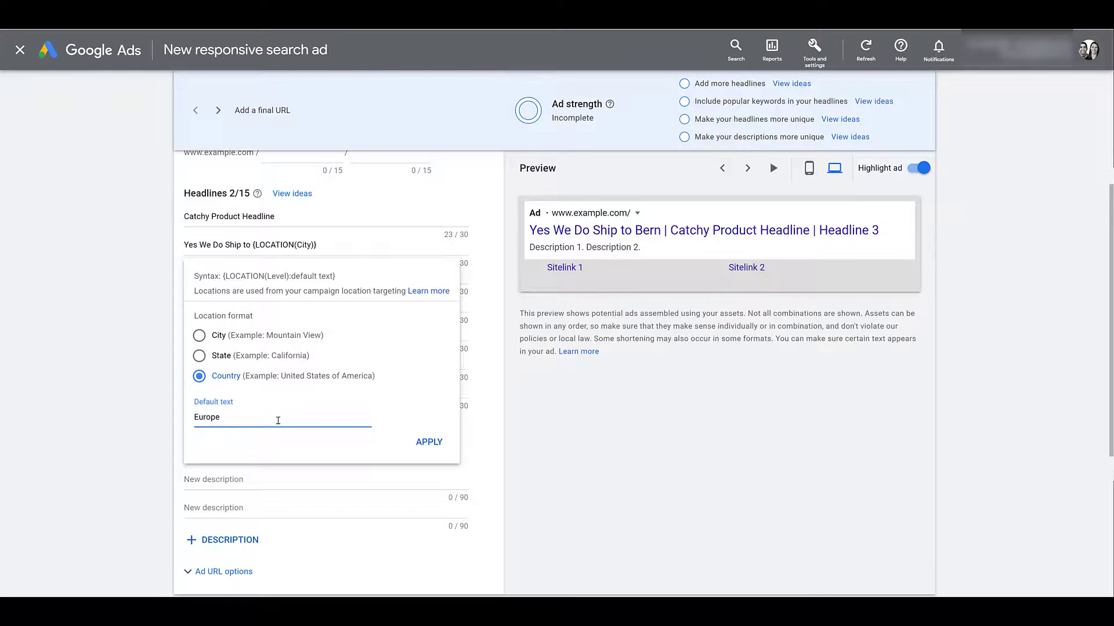
{"action": "left_click", "coordinate": [421, 444]}
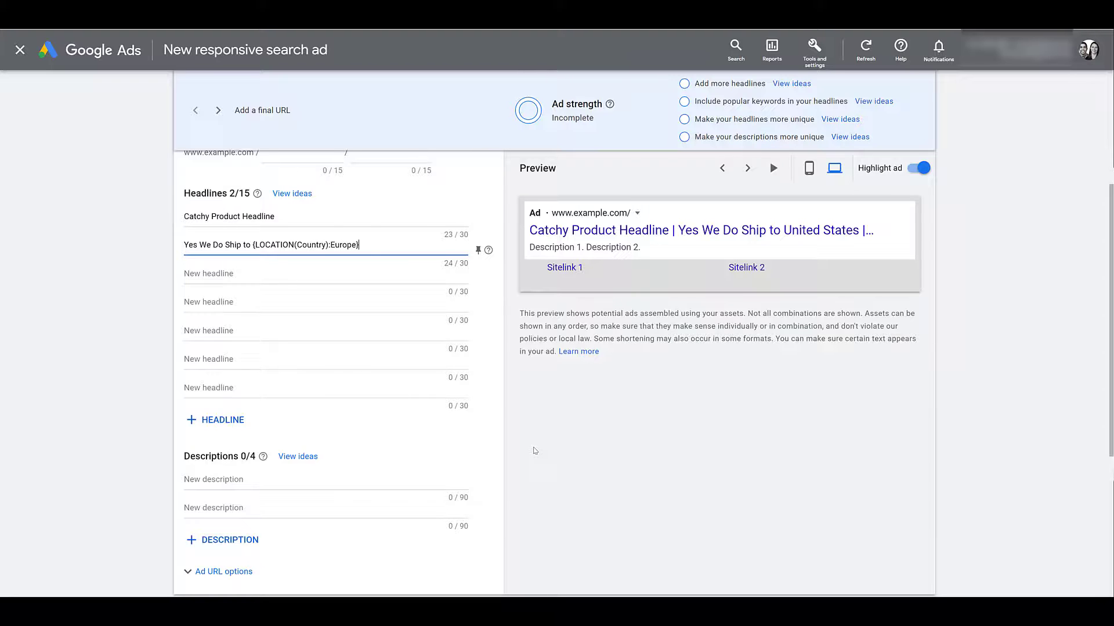
- Insert a {LOCATION(City)} token into the first description
{"action": "left_click", "coordinate": [374, 477]}
{"action": "type", "text": "{"}
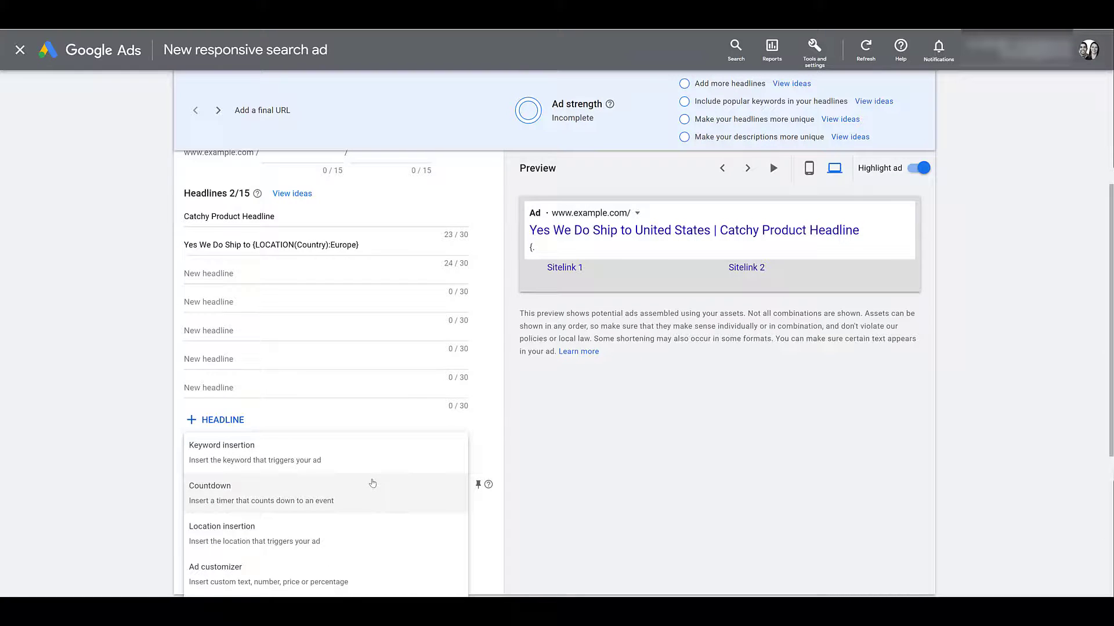
{"action": "left_click", "coordinate": [388, 530]}
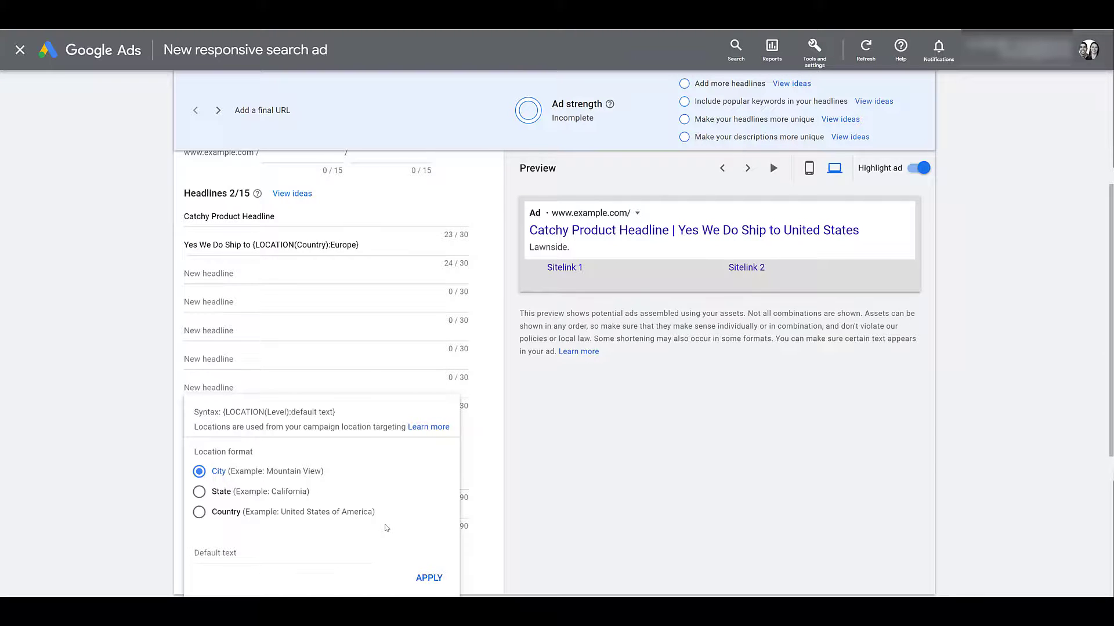
{"action": "left_click", "coordinate": [700, 528]}
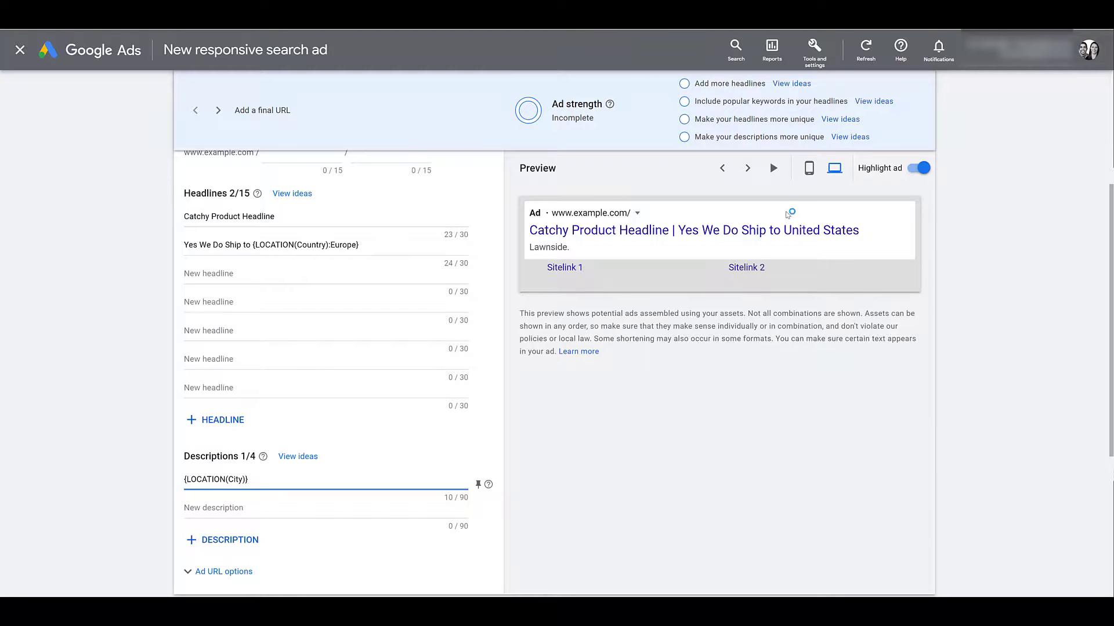
- Play the rotating ad preview and bring up pinning options for the second headline
{"action": "left_click", "coordinate": [773, 169]}
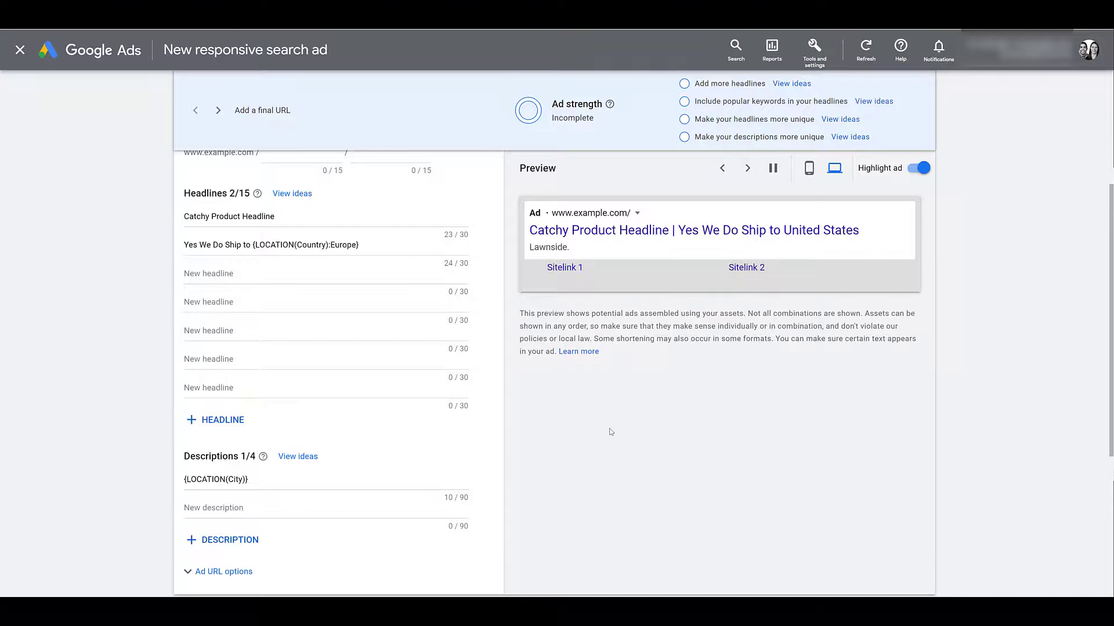
{"action": "mouse_move", "coordinate": [463, 246]}
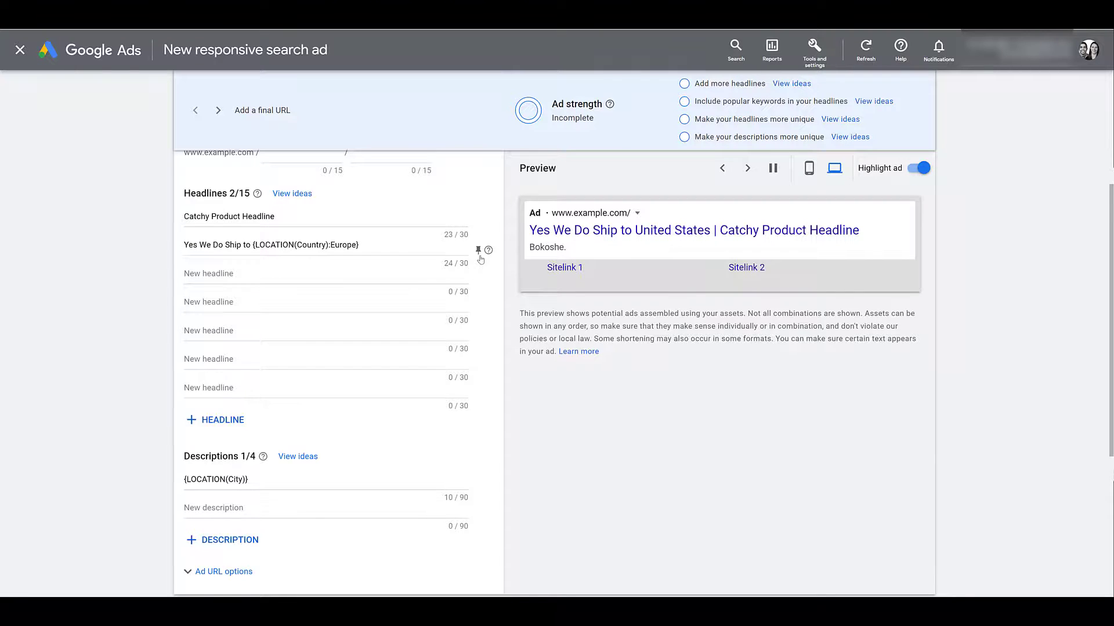
{"action": "left_click", "coordinate": [479, 251]}
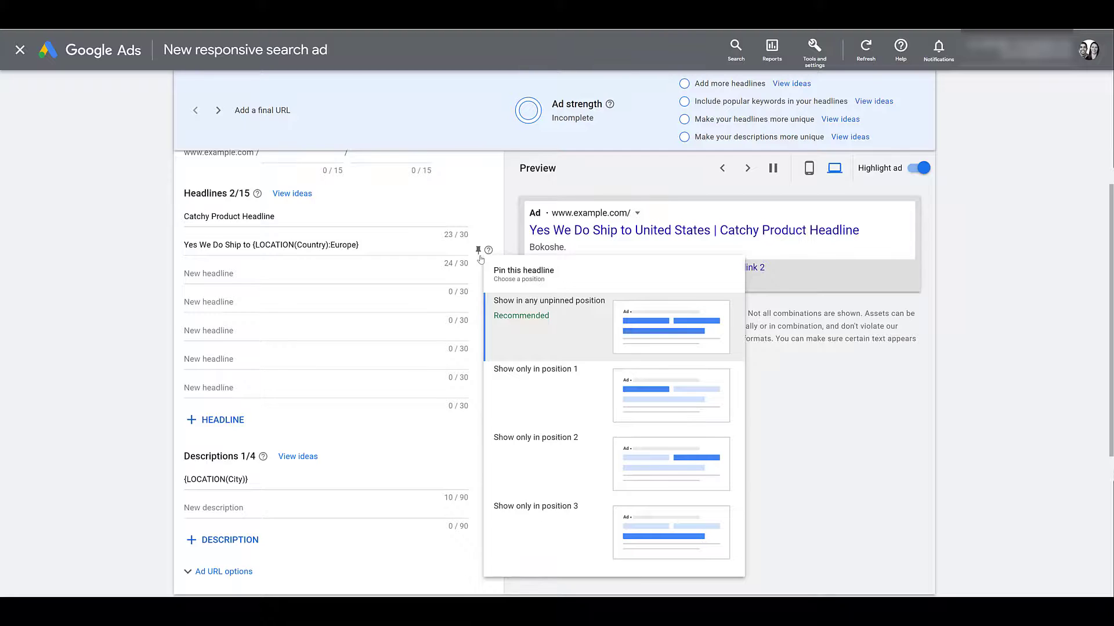
- Pin headline 2 to position 2, then try saving to reveal missing URL, headline and description errors
{"action": "left_click", "coordinate": [562, 449]}
{"action": "scroll", "coordinate": [562, 449], "scroll_direction": "down", "scroll_amount": 5}
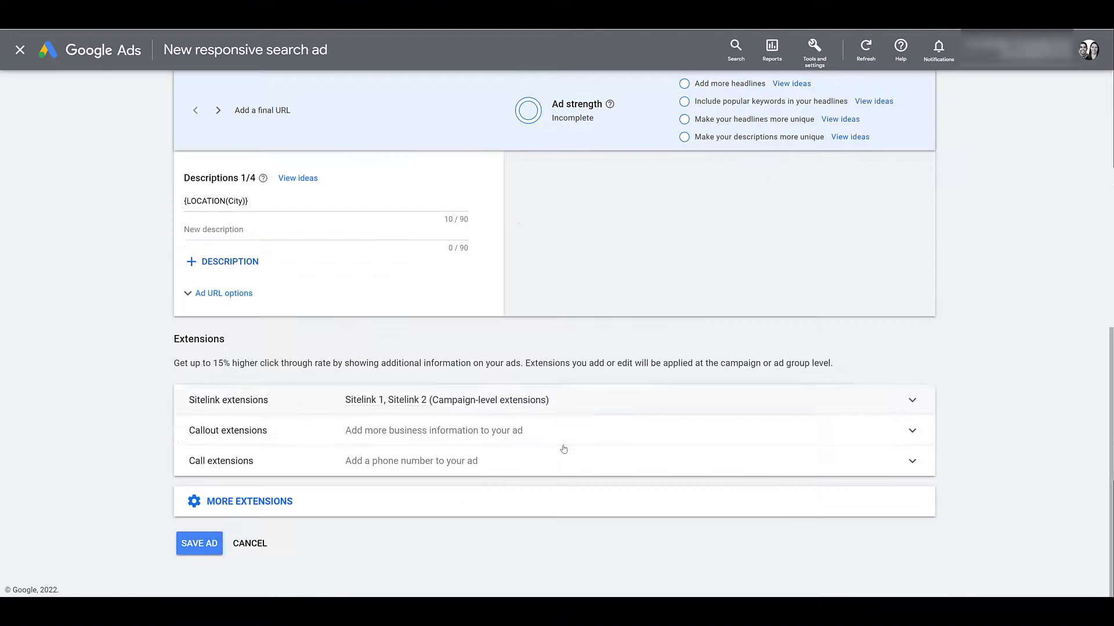
{"action": "left_click", "coordinate": [202, 545]}
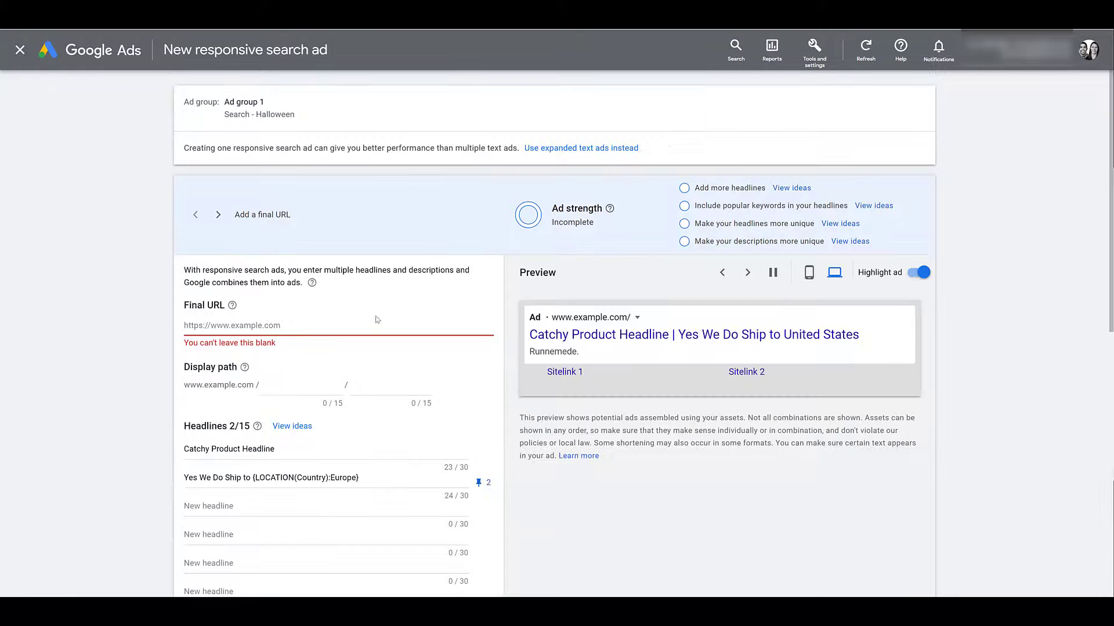
{"action": "scroll", "coordinate": [382, 313], "scroll_direction": "down", "scroll_amount": 4}
{"action": "scroll", "coordinate": [382, 313], "scroll_direction": "down", "scroll_amount": 3}
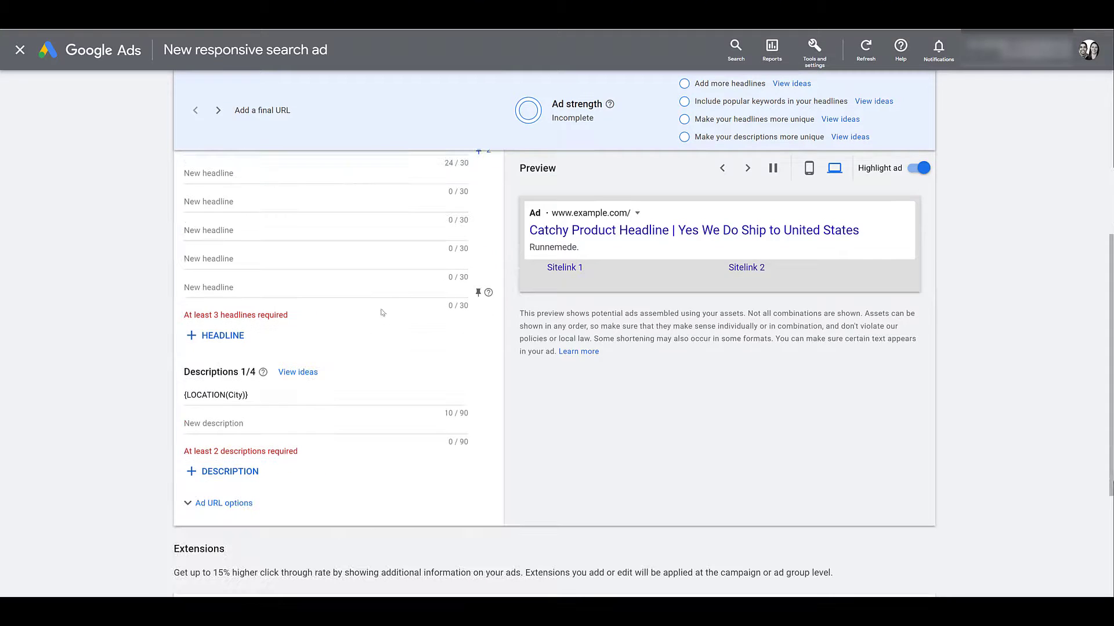
{"action": "scroll", "coordinate": [620, 444], "scroll_direction": "up", "scroll_amount": 3}
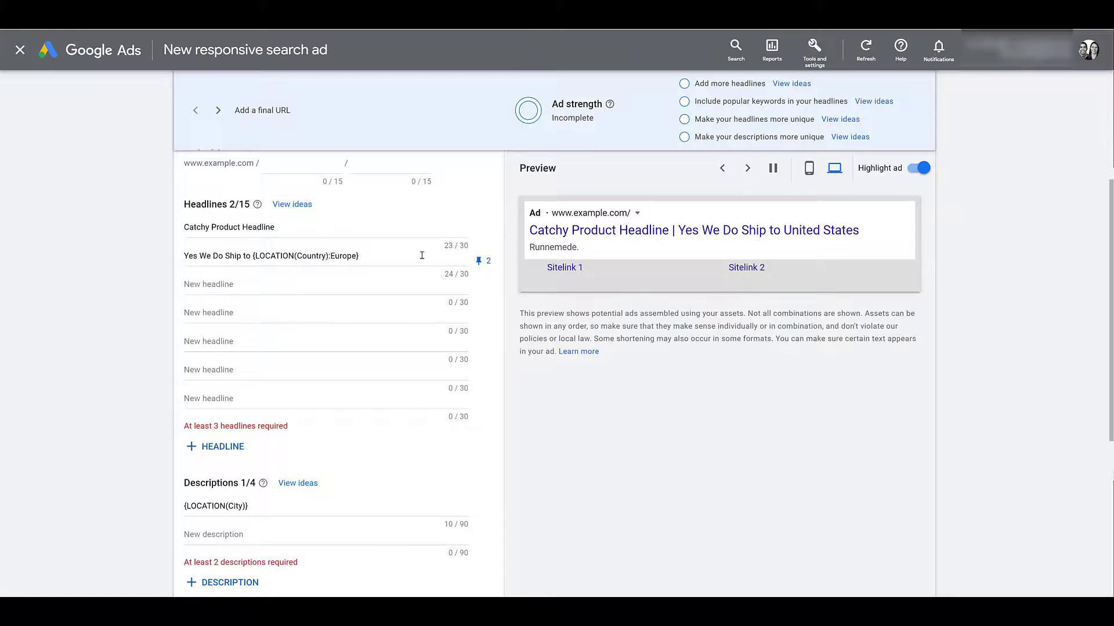
- Clear the 'Europe' default text from headline 2's {LOCATION(Country)} token so it has no fallback
{"action": "left_click_drag", "start_coordinate": [329, 256], "coordinate": [360, 259]}
{"action": "left_click", "coordinate": [277, 432]}
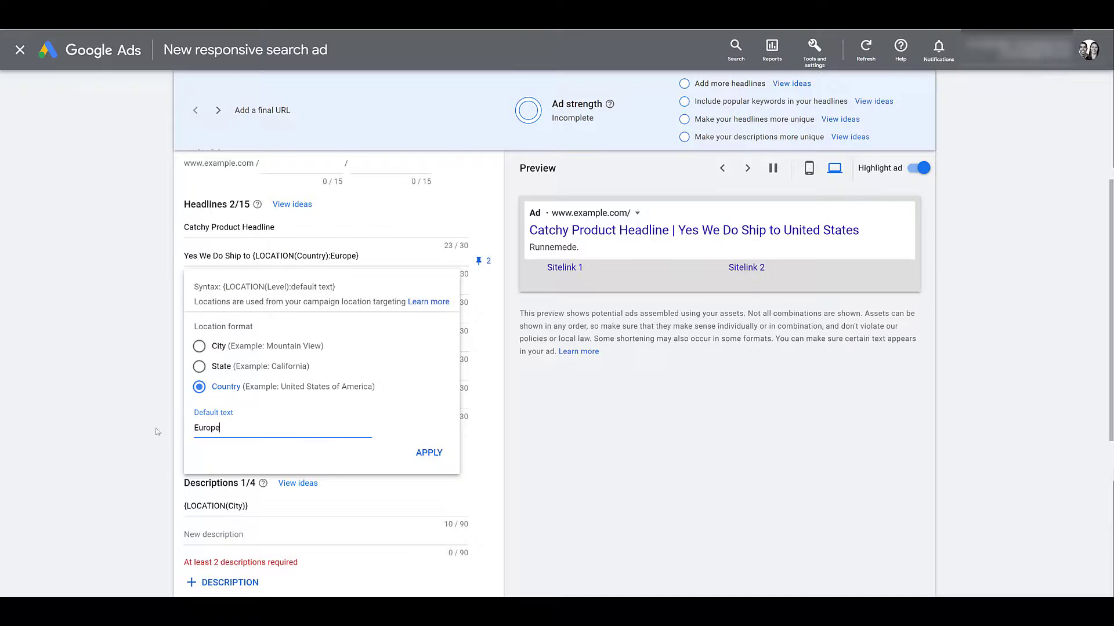
{"action": "left_click_drag", "start_coordinate": [235, 430], "coordinate": [143, 442]}
{"action": "key", "text": "BackSpace"}
{"action": "left_click", "coordinate": [419, 458]}
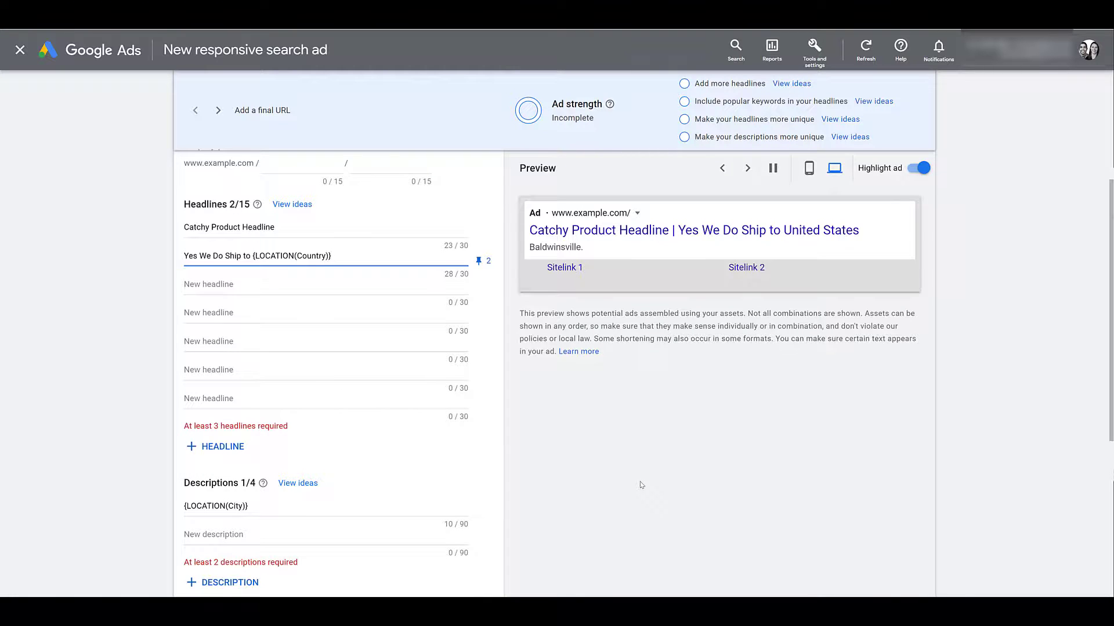
{"action": "triple_click", "coordinate": [218, 230]}
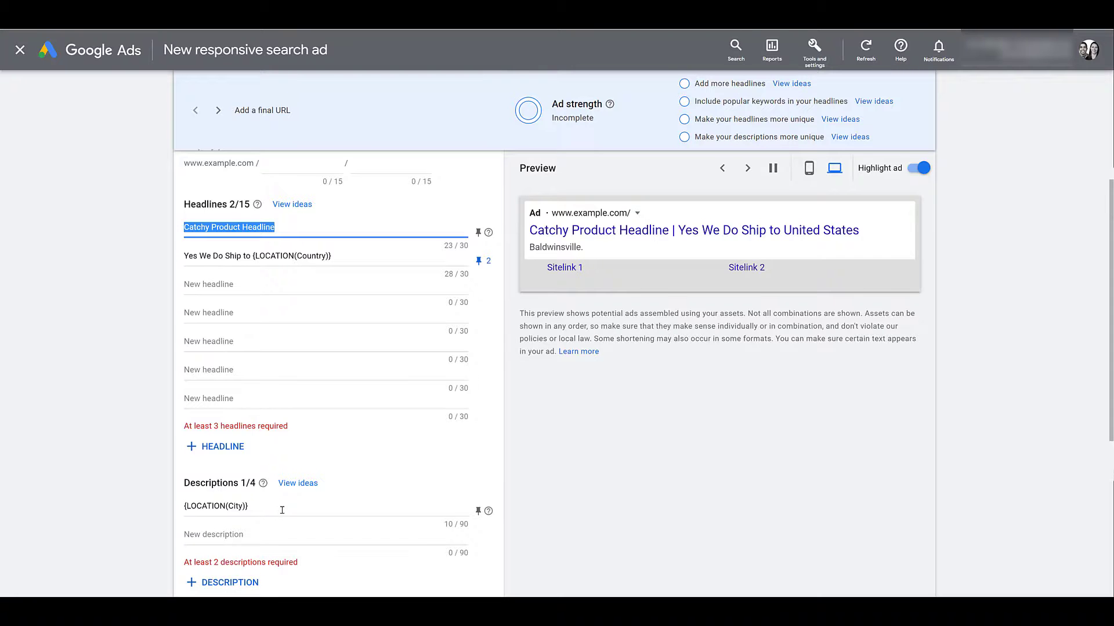
- Leave the ad editor without saving and view Search - Halloween's Locations report by targeted locations
{"action": "left_click", "coordinate": [19, 49]}
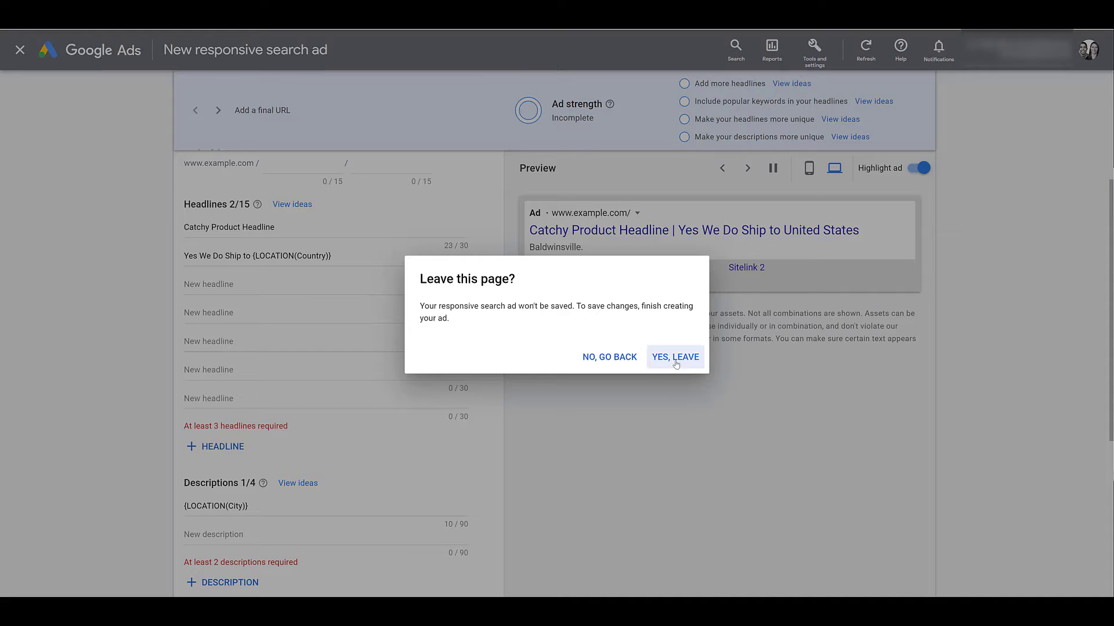
{"action": "left_click", "coordinate": [675, 357]}
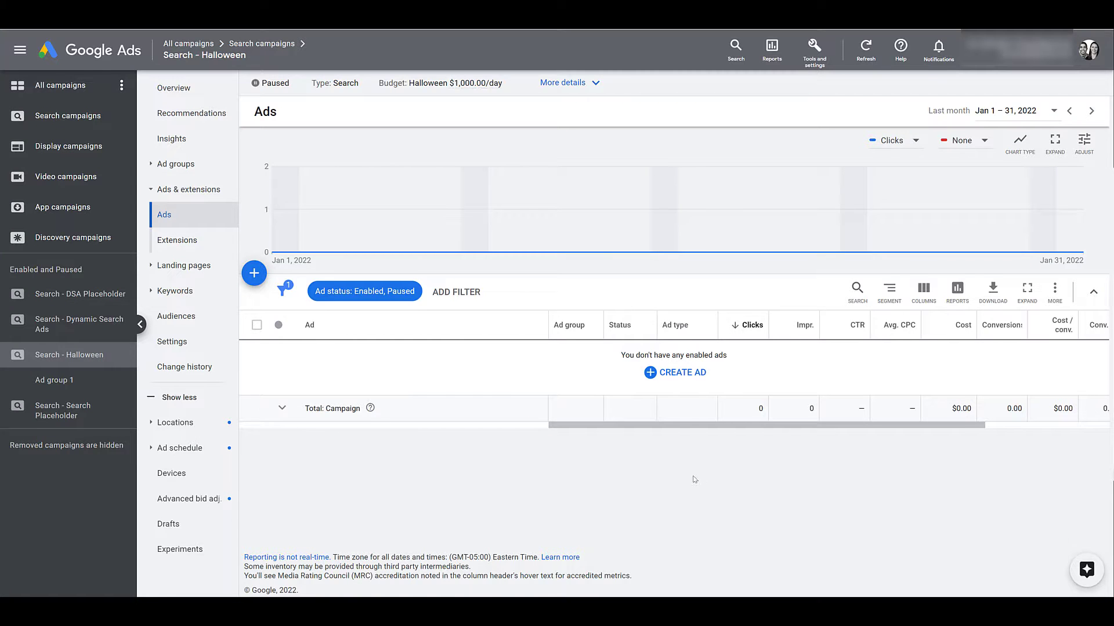
{"action": "left_click", "coordinate": [180, 424]}
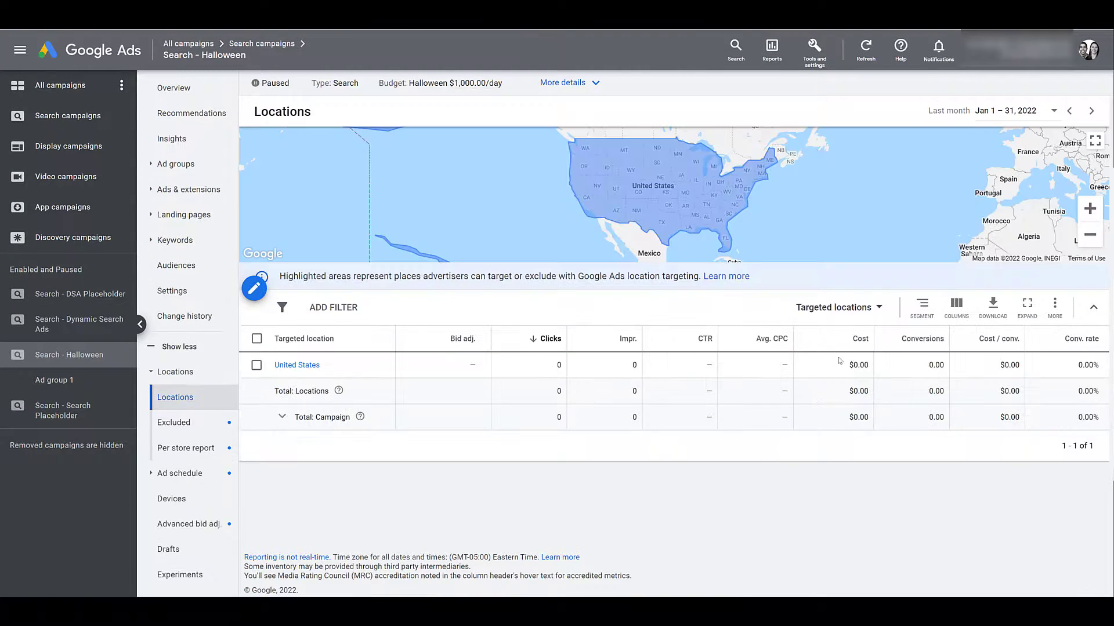
{"action": "left_click", "coordinate": [865, 315]}
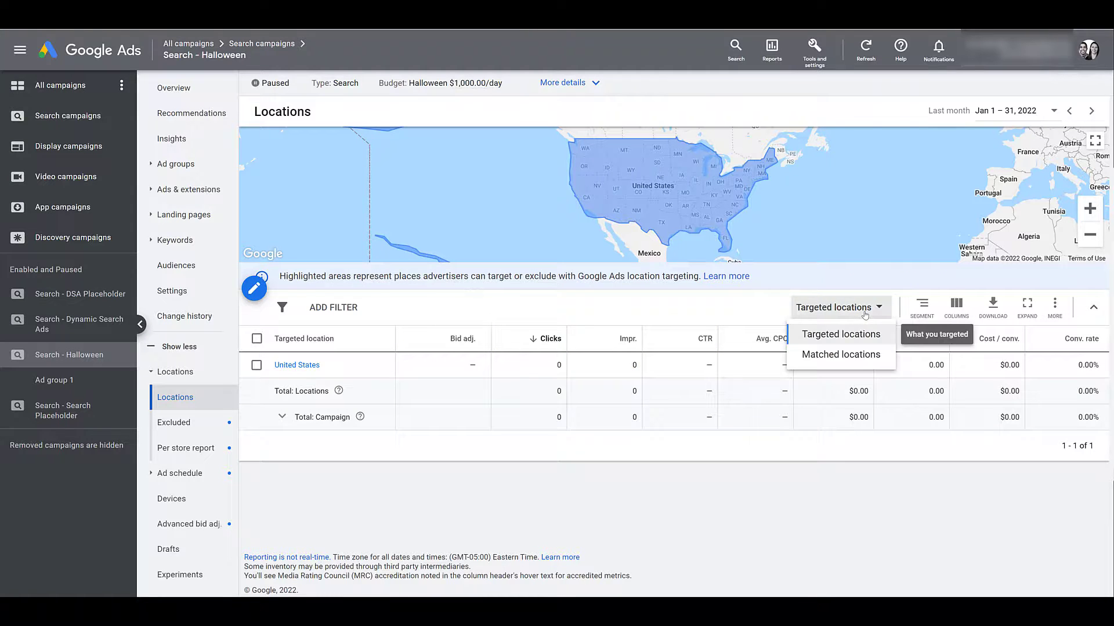